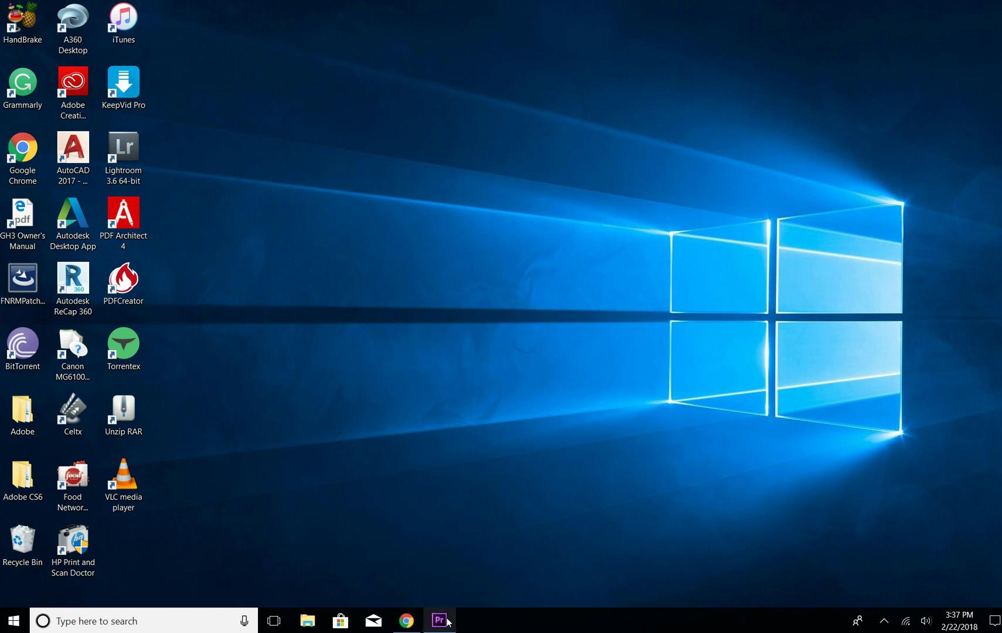
# Bring the Arrow Class project forward and move the playhead to 00;01;42;28, past Arrow 1.
pyautogui.moveTo(441, 627)
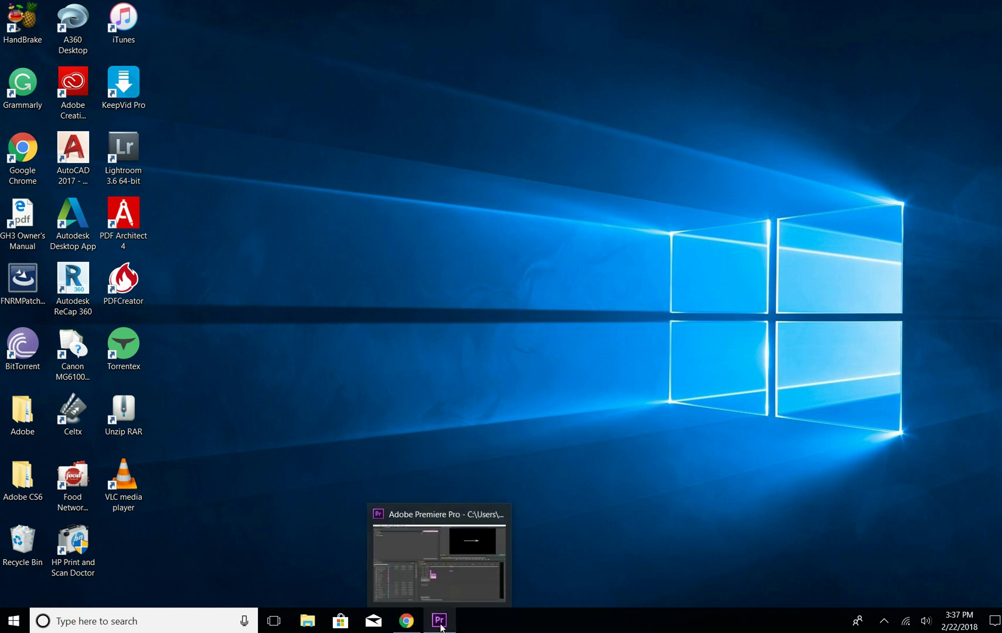
pyautogui.click(441, 624)
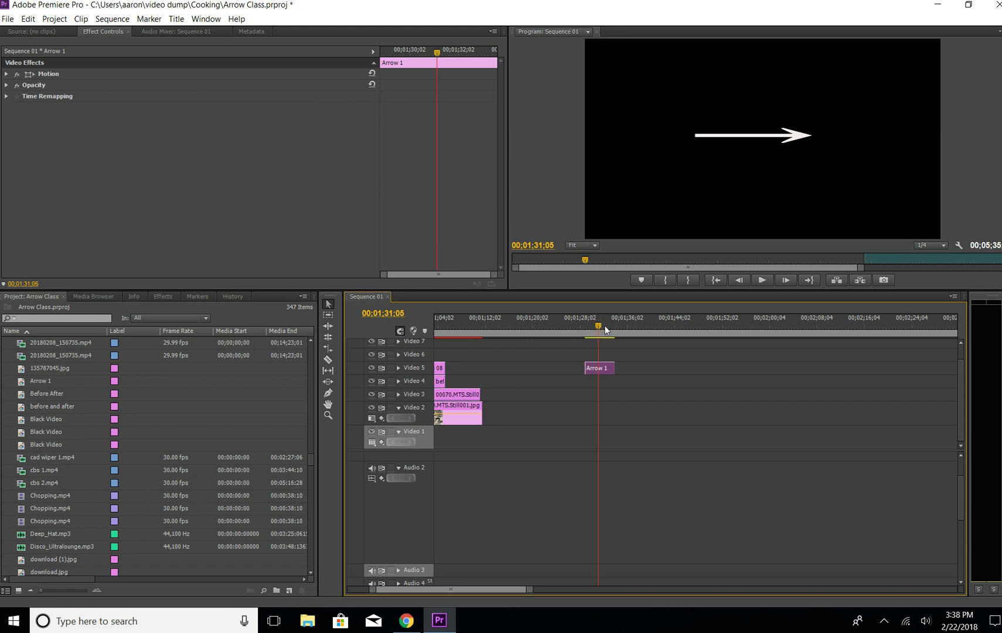
pyautogui.moveTo(604, 324); pyautogui.dragTo(671, 329)
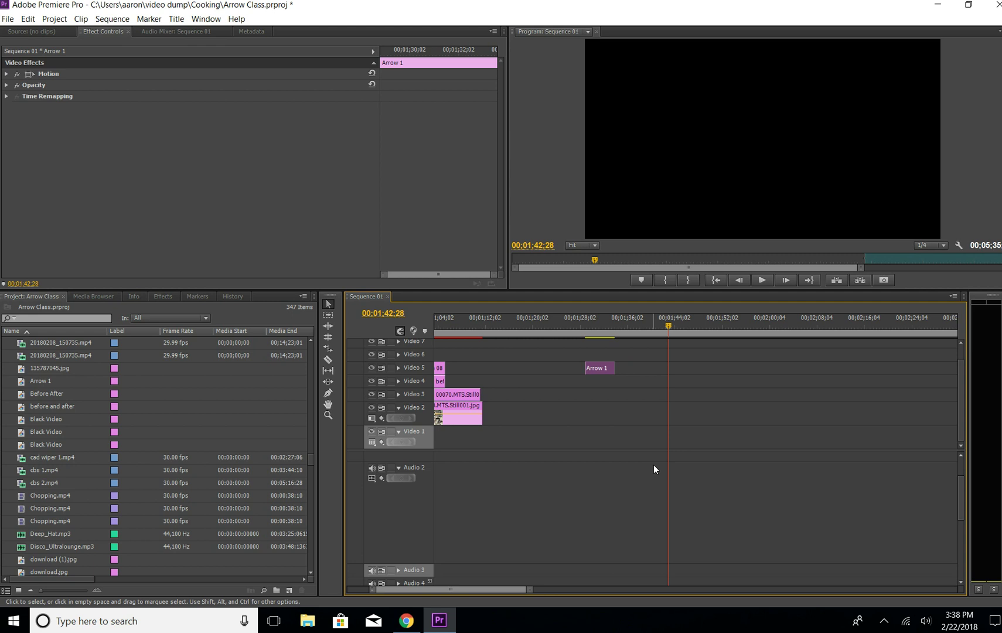
# Create a Default Still title named 'Arrow 2' and open it in the Titler.
pyautogui.click(175, 19)
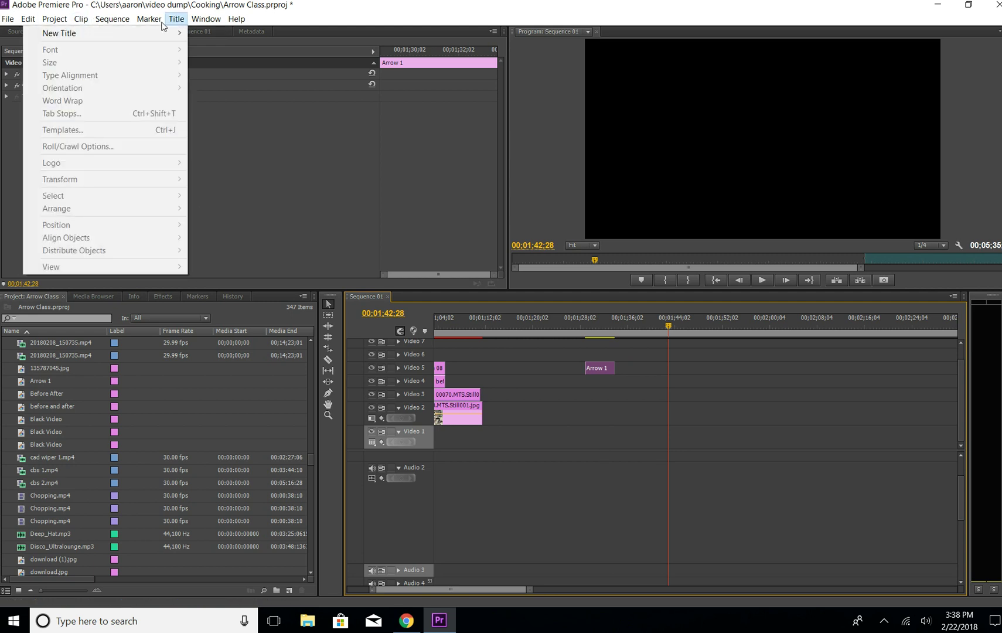
pyautogui.moveTo(180, 33)
pyautogui.click(238, 34)
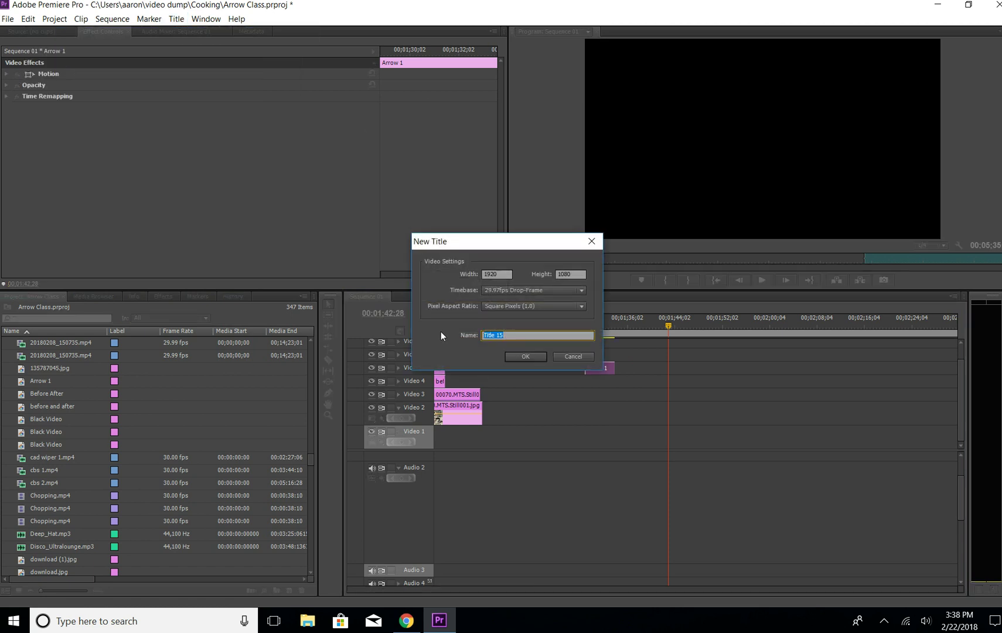
pyautogui.write('Arrow 2')
pyautogui.click(527, 357)
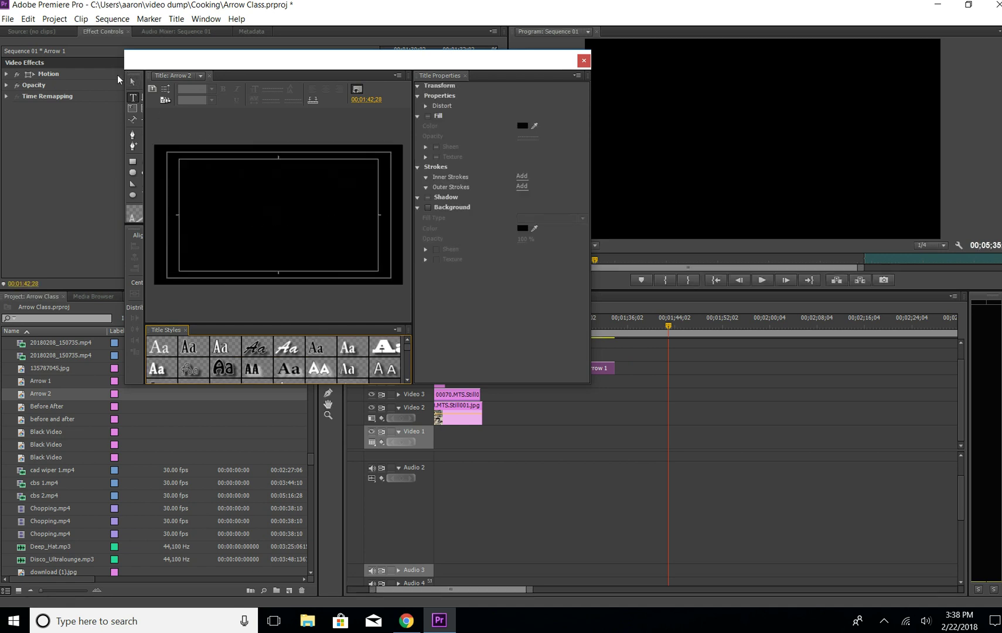
# Type the AIGDT arrow glyph on the Arrow 2 canvas and enlarge it to font size 446.
pyautogui.click(134, 99)
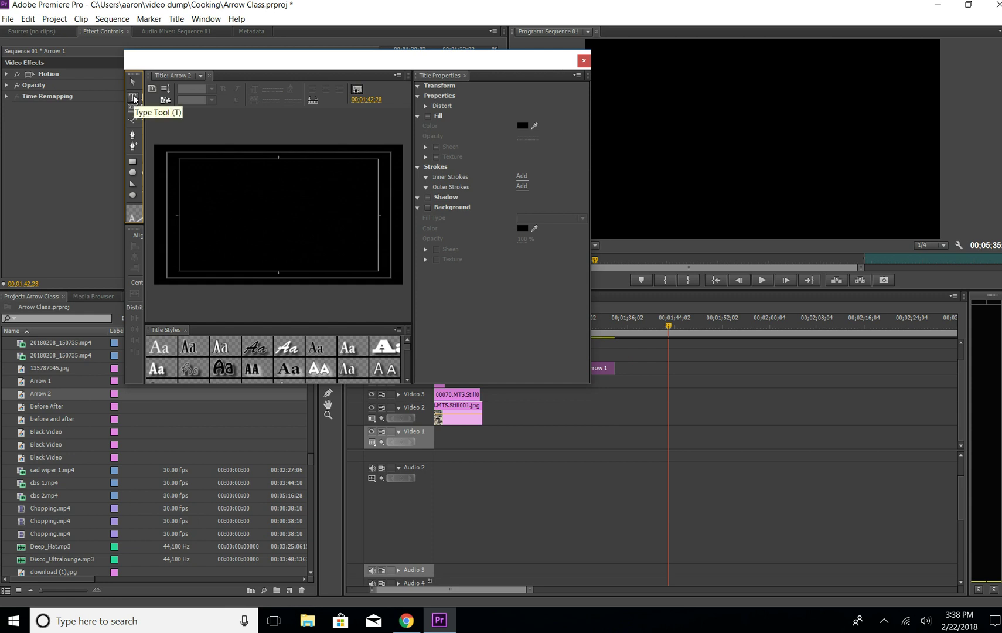
pyautogui.click(212, 195)
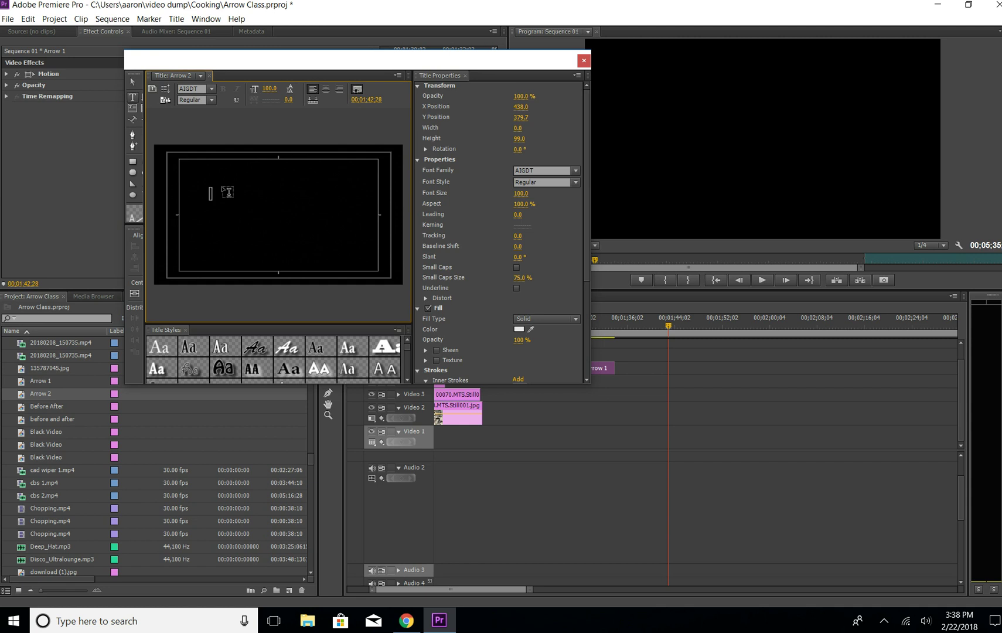
pyautogui.write('a')
pyautogui.moveTo(526, 193); pyautogui.dragTo(730, 193)
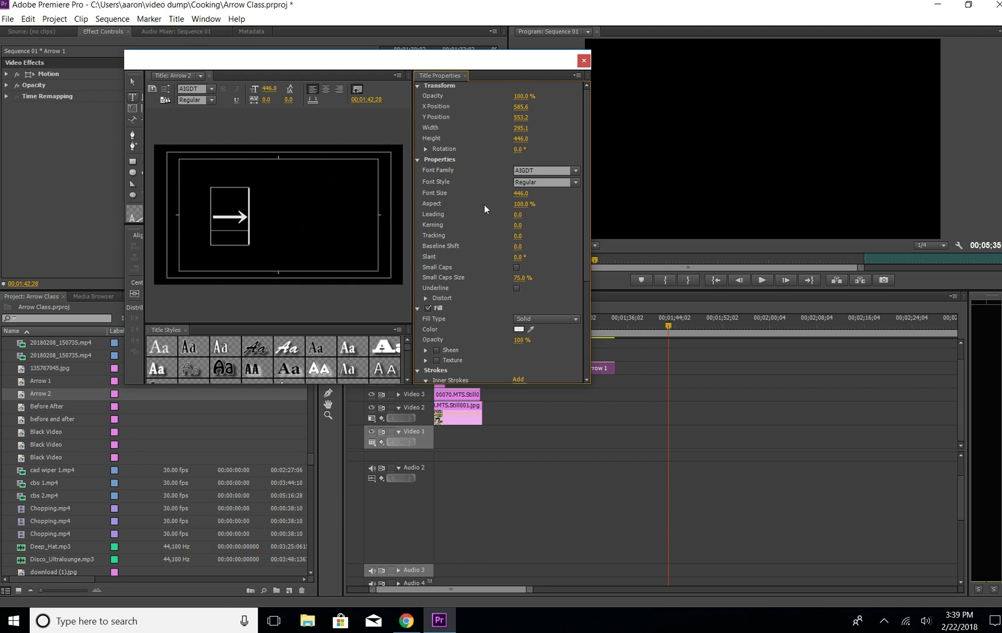
# Stretch the arrow glyph horizontally to about 202% Aspect.
pyautogui.moveTo(522, 204); pyautogui.dragTo(551, 204)
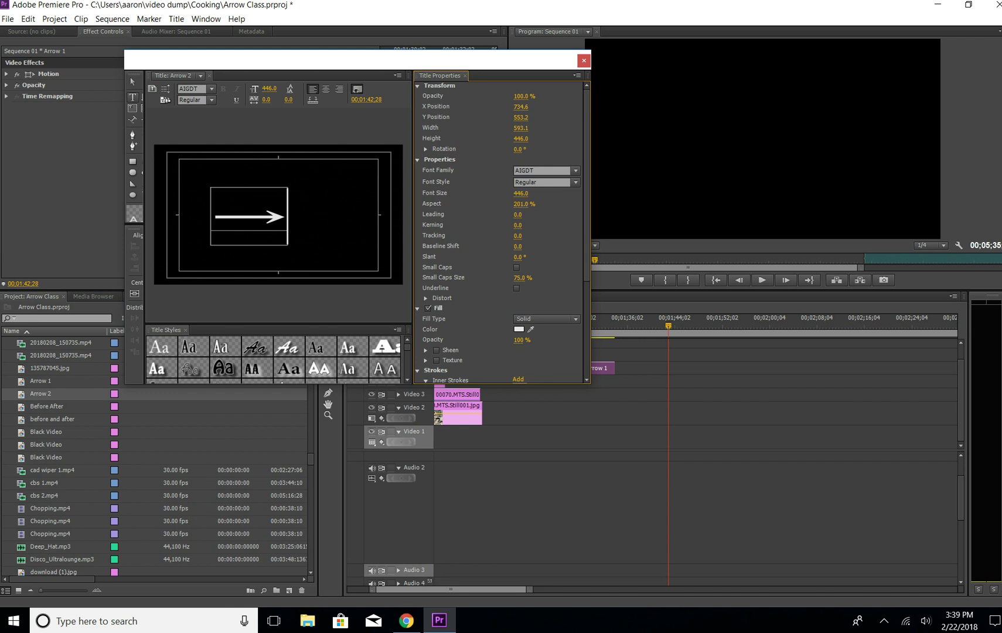
pyautogui.click(527, 203)
pyautogui.press('Return')
pyautogui.moveTo(519, 205); pyautogui.dragTo(520, 204)
# Rotate the arrow to 50°, then back to 359°, leaving Slant at 0°.
pyautogui.moveTo(521, 156); pyautogui.dragTo(540, 155)
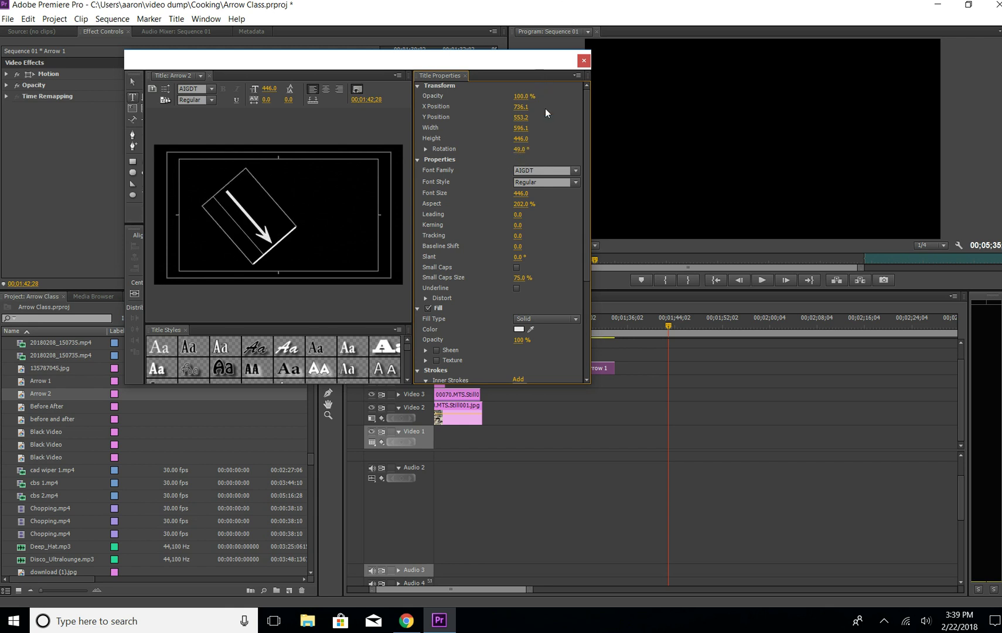
pyautogui.moveTo(521, 149)
pyautogui.mouseDown()
pyautogui.moveTo(494, 149)
pyautogui.moveTo(504, 149)
pyautogui.mouseUp()
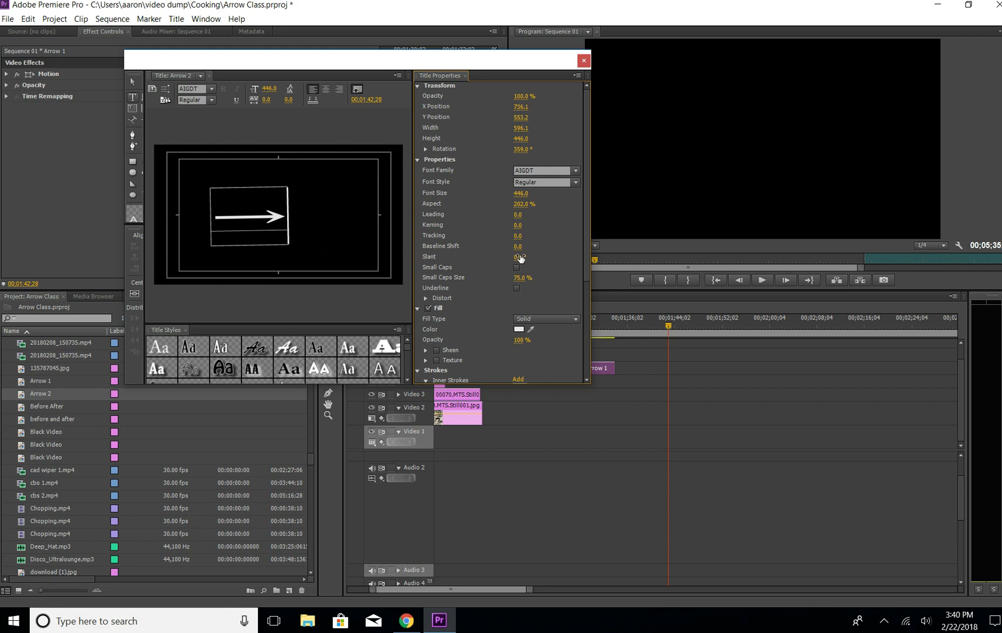
pyautogui.moveTo(519, 259)
pyautogui.mouseDown()
pyautogui.moveTo(544, 259)
pyautogui.moveTo(492, 259)
pyautogui.moveTo(528, 258)
pyautogui.moveTo(519, 259)
pyautogui.mouseUp()
# Fill the arrow with a saturated deep blue.
pyautogui.click(518, 329)
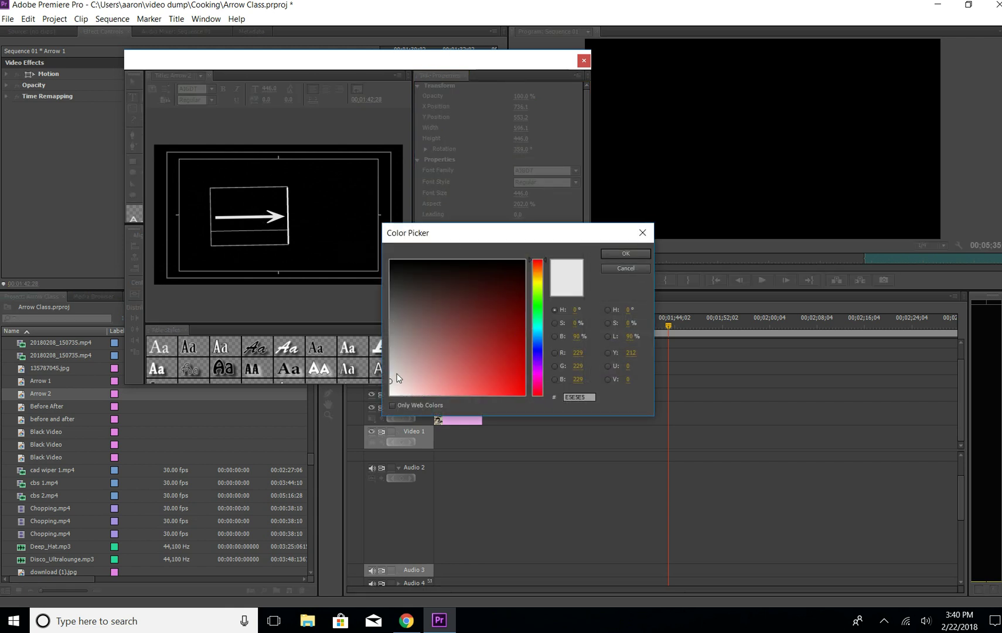
pyautogui.moveTo(394, 382); pyautogui.dragTo(420, 360)
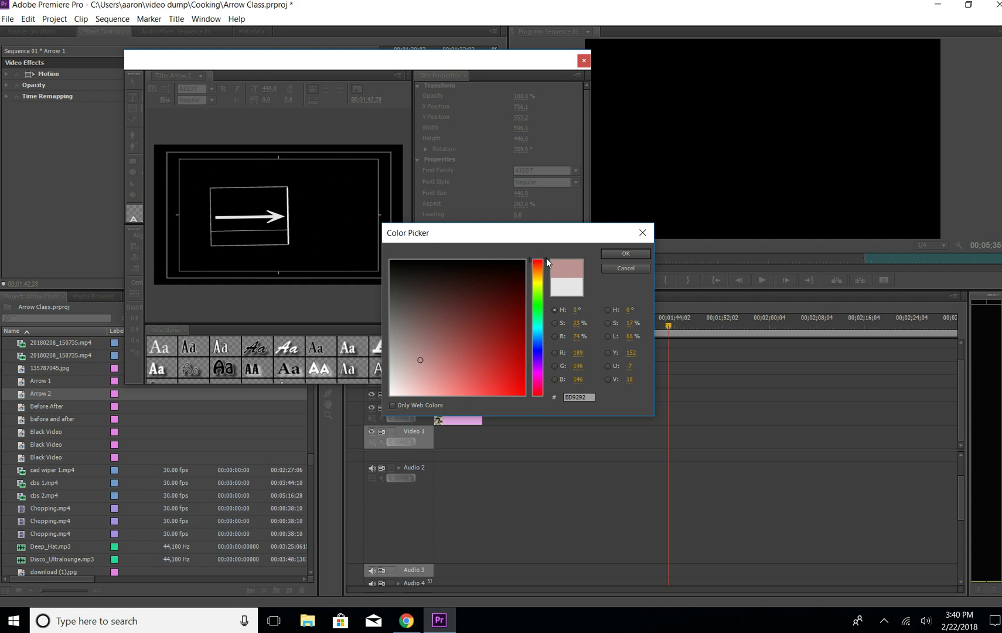
pyautogui.moveTo(547, 263); pyautogui.dragTo(540, 350)
pyautogui.moveTo(420, 360); pyautogui.dragTo(509, 364)
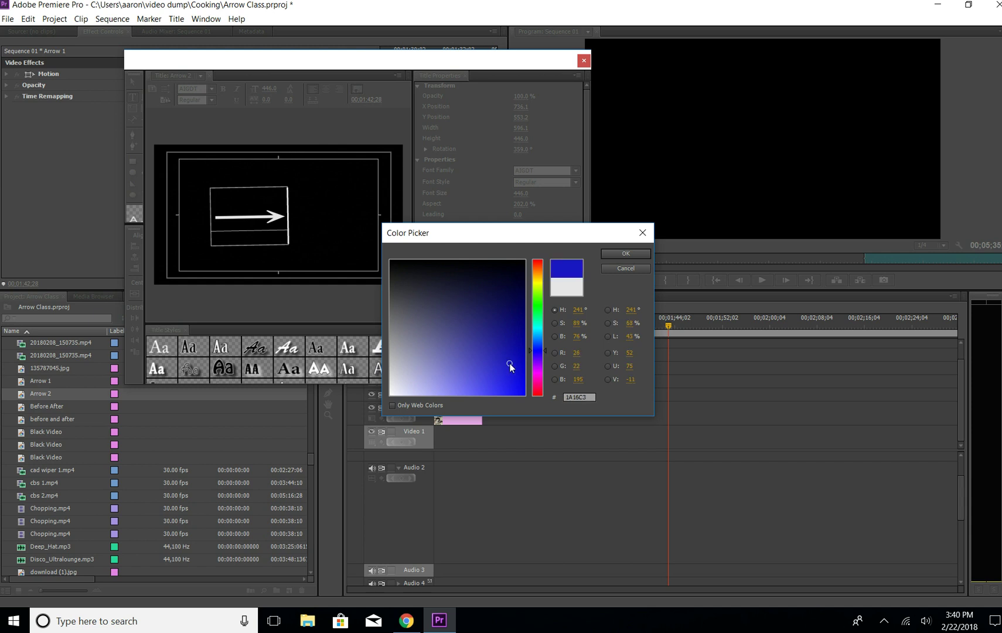
pyautogui.click(624, 254)
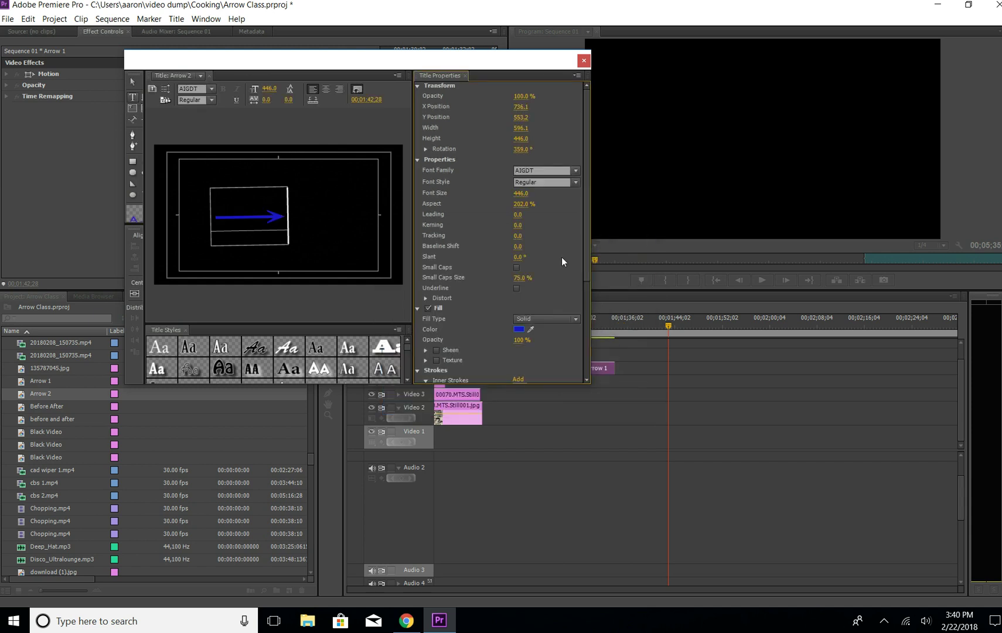
# Change the arrow's fill colour to red F60505.
pyautogui.click(519, 329)
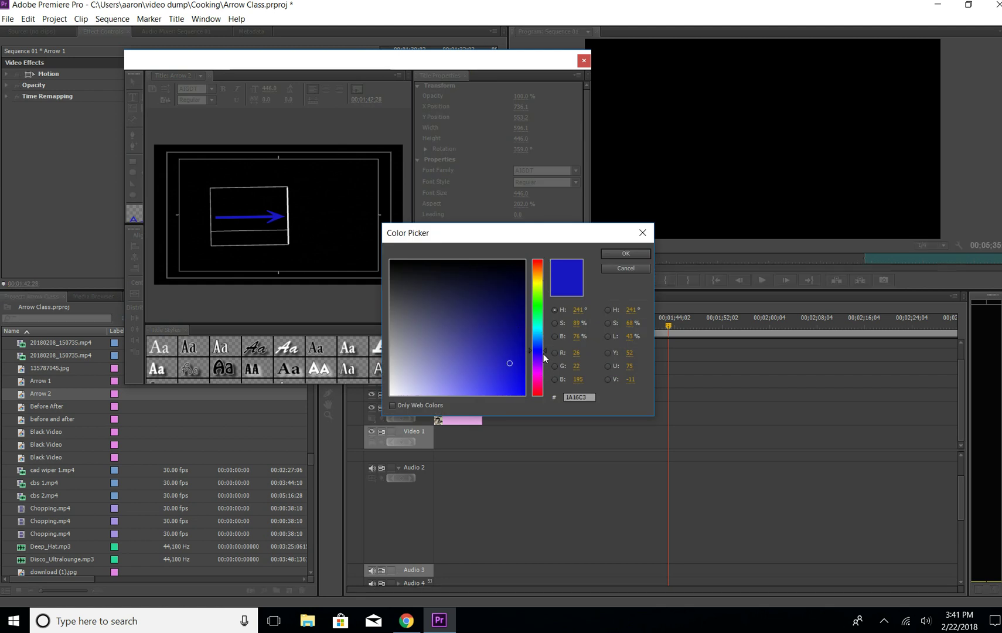
pyautogui.moveTo(544, 352); pyautogui.dragTo(544, 264)
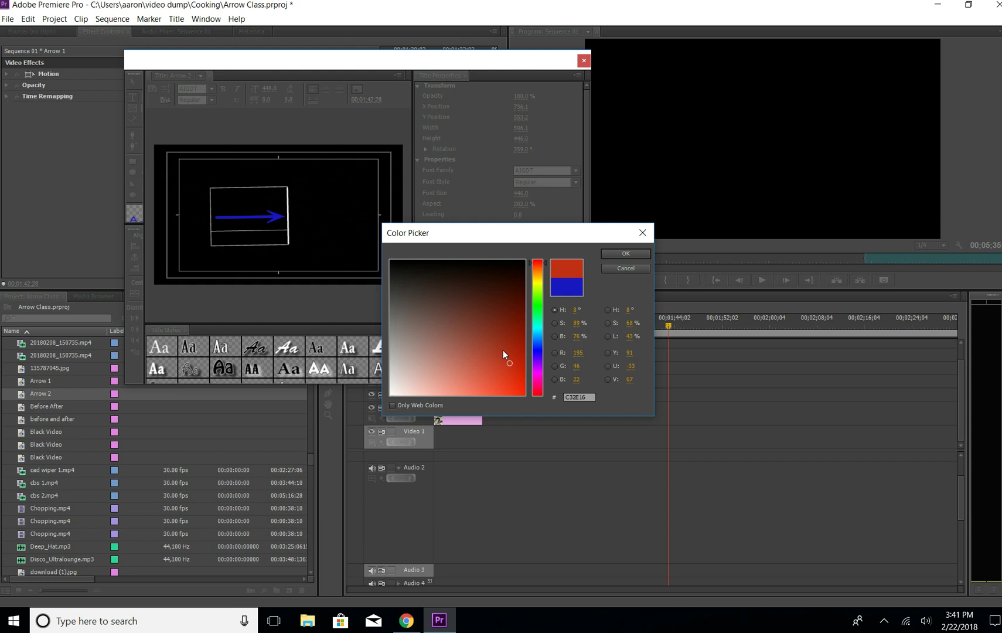
pyautogui.moveTo(511, 359); pyautogui.dragTo(524, 393)
pyautogui.moveTo(545, 265); pyautogui.dragTo(545, 258)
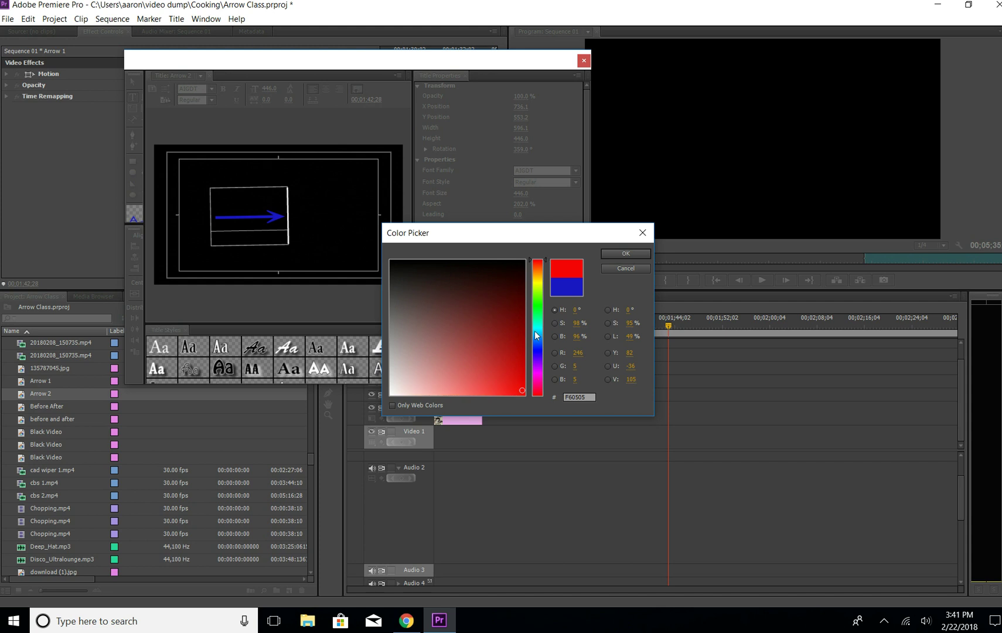
pyautogui.click(621, 254)
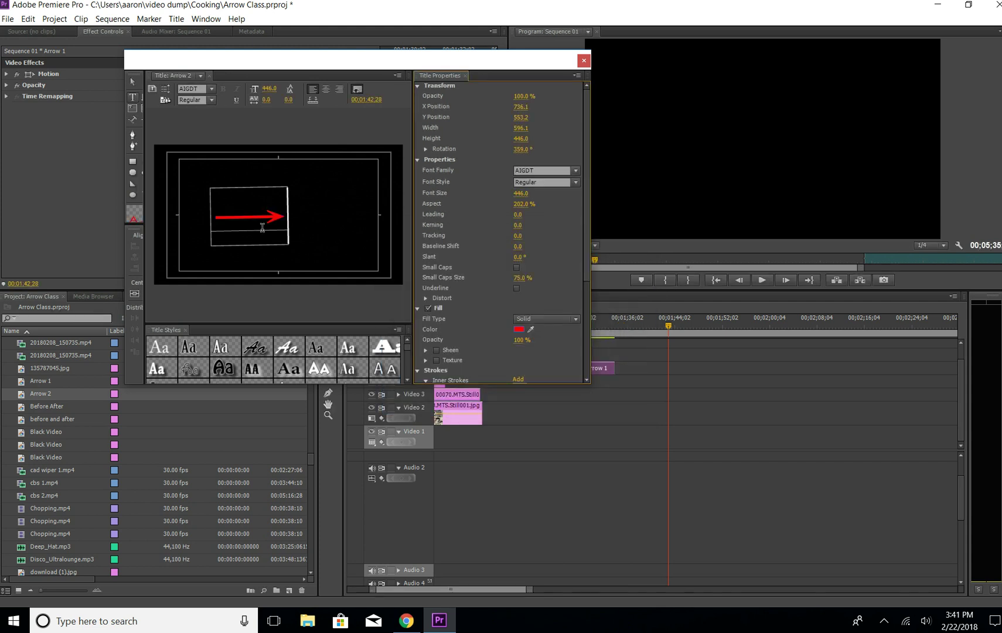
# Close the Titler, drop Arrow 2 onto Video 5 beside Arrow 1, and preview it.
pyautogui.click(584, 61)
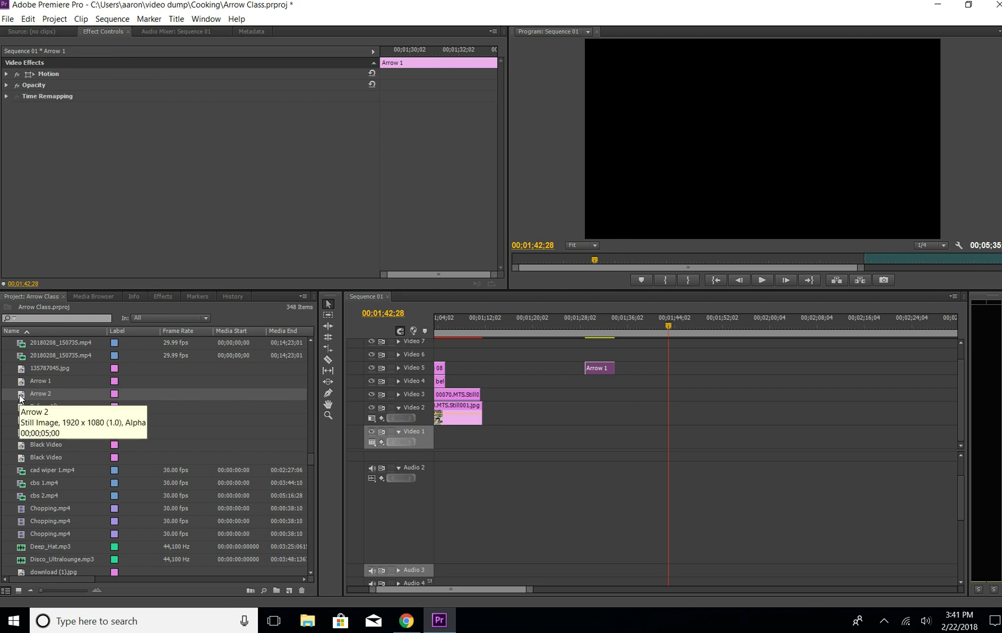
pyautogui.moveTo(21, 399); pyautogui.dragTo(656, 368)
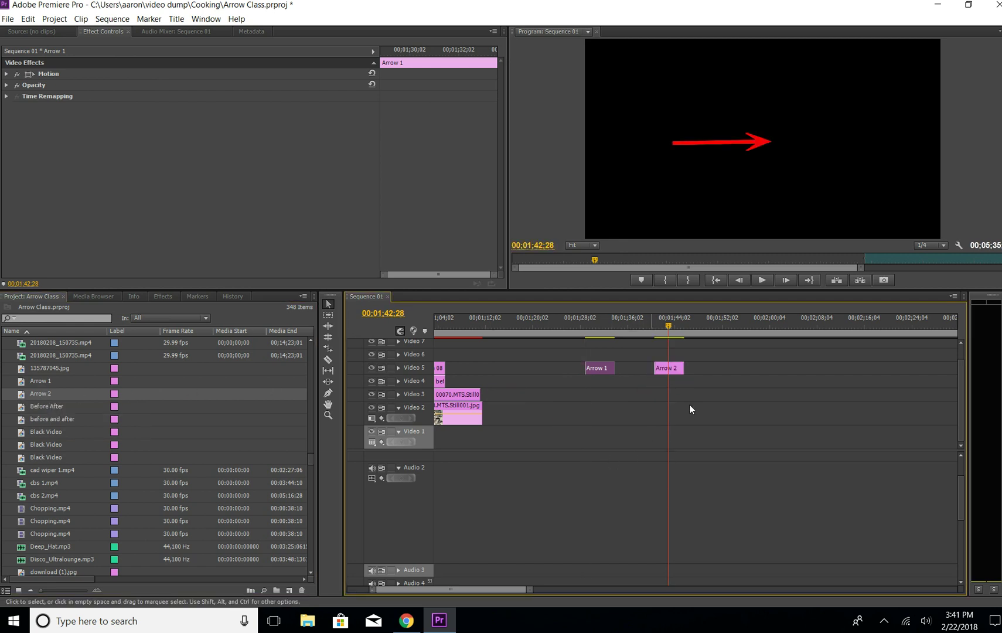
pyautogui.moveTo(666, 324)
pyautogui.mouseDown()
pyautogui.moveTo(643, 325)
pyautogui.moveTo(670, 322)
pyautogui.mouseUp()
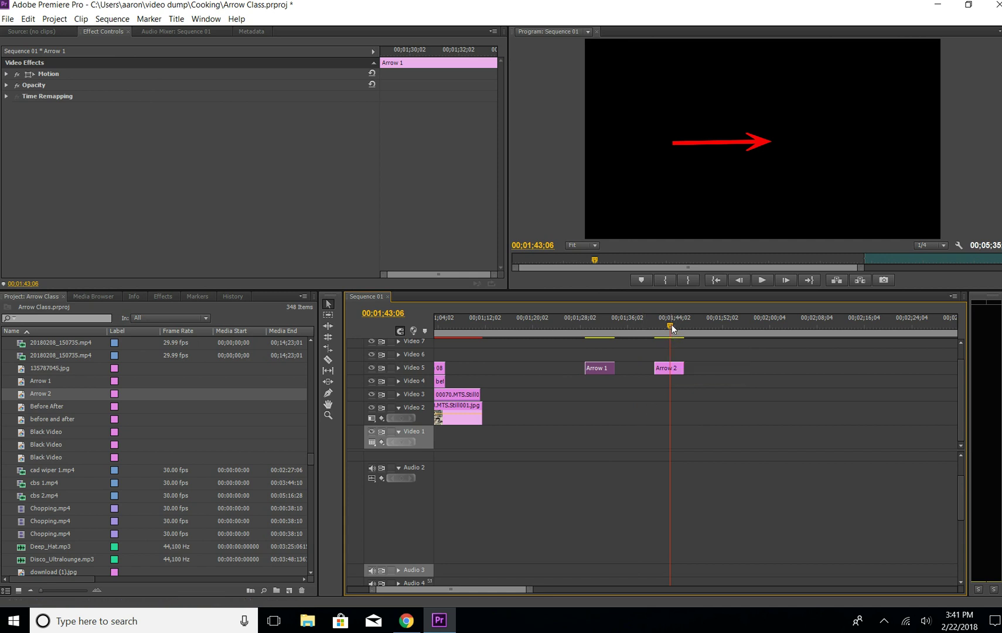
# Return the playhead to the wheel photo and move Arrow 2 onto Video 4 above it.
pyautogui.moveTo(672, 327); pyautogui.dragTo(469, 345)
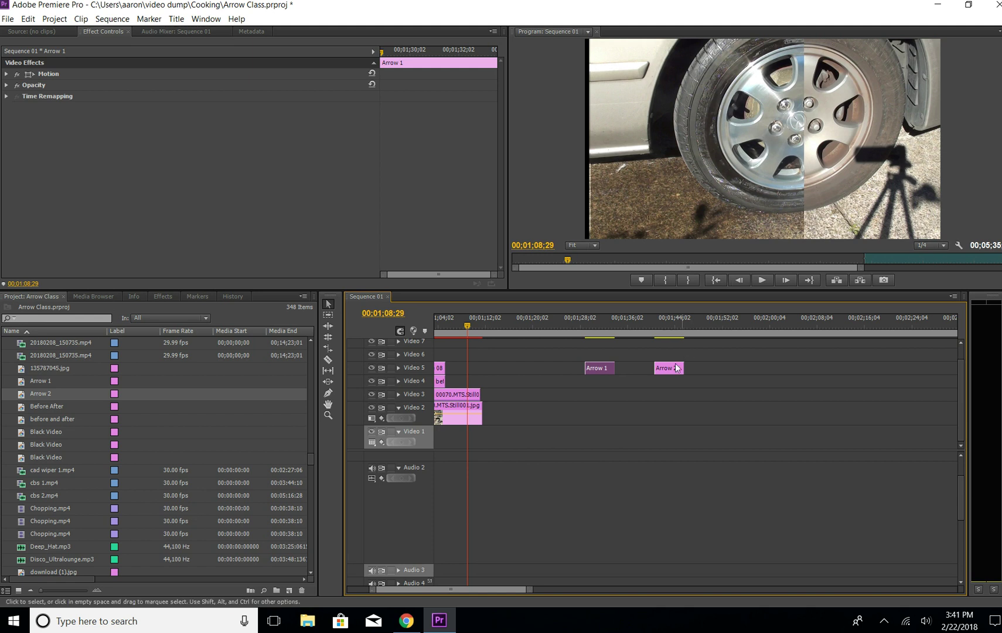
pyautogui.moveTo(671, 368); pyautogui.dragTo(468, 381)
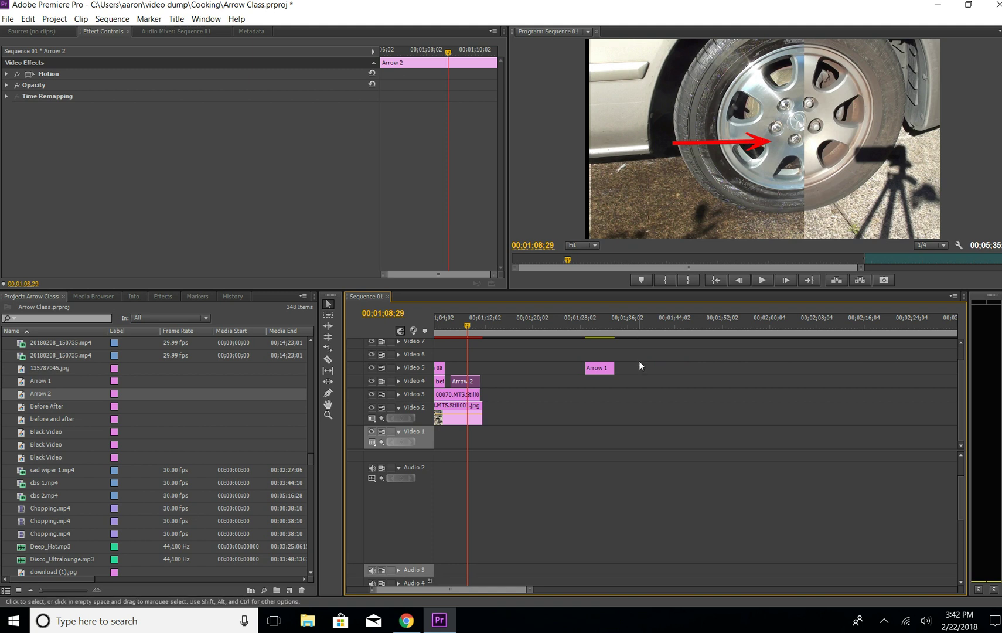
# Reopen Arrow 2, shrink the arrow slightly and move it to about X 740.5, Y 494.5 on the hub.
pyautogui.doubleClick(477, 384)
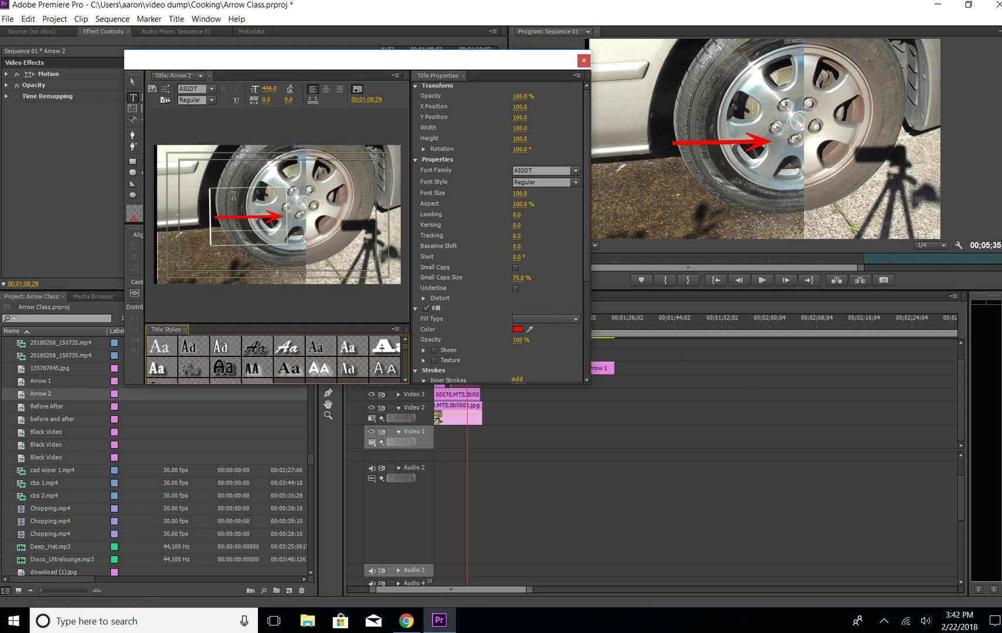
pyautogui.moveTo(514, 194); pyautogui.dragTo(618, 192)
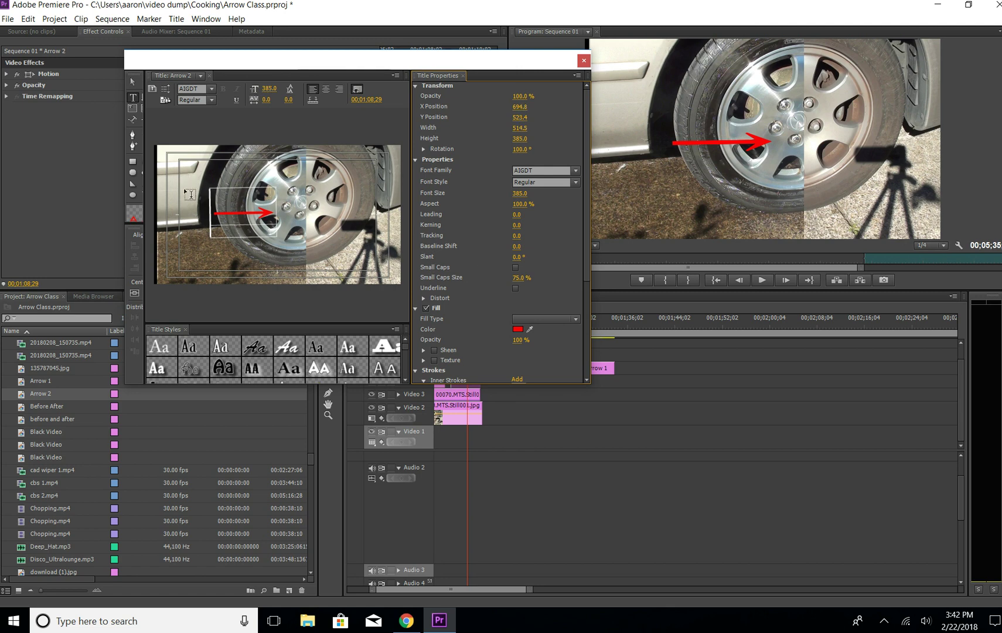
pyautogui.click(134, 81)
pyautogui.click(222, 203)
pyautogui.moveTo(248, 229)
pyautogui.mouseDown()
pyautogui.moveTo(254, 257)
pyautogui.moveTo(252, 207)
pyautogui.moveTo(255, 223)
pyautogui.mouseUp()
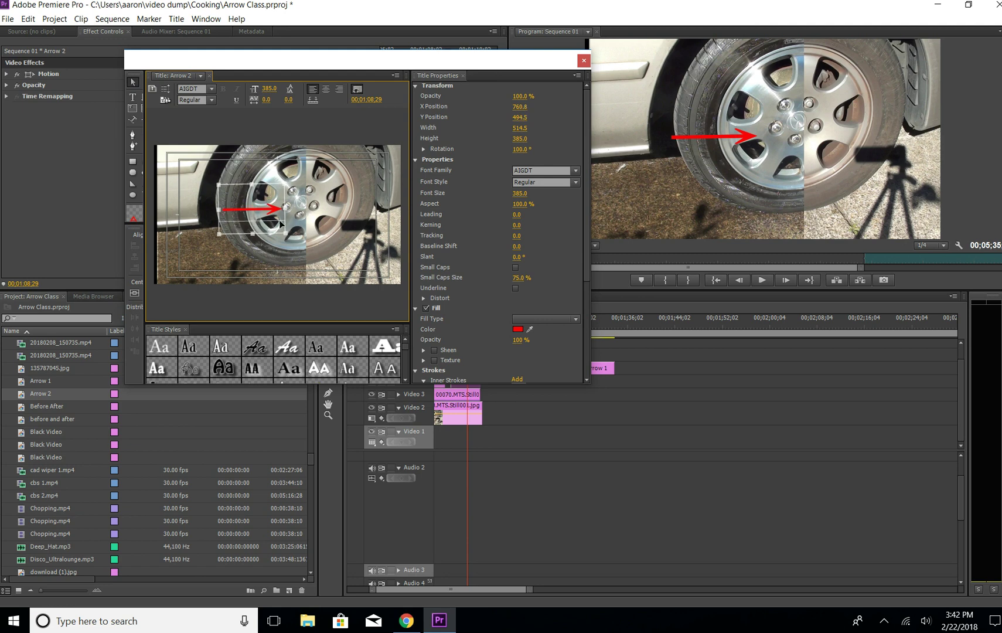
pyautogui.click(358, 318)
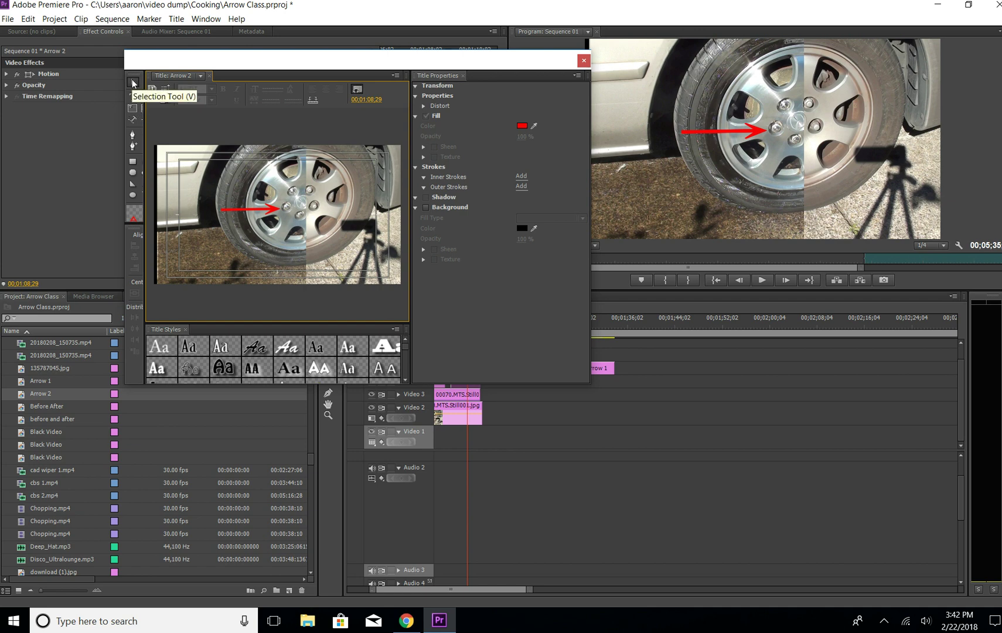
# Lower the arrow on the wheel and rotate it to about 324° so it points up-right.
pyautogui.click(251, 226)
pyautogui.moveTo(250, 225); pyautogui.dragTo(252, 248)
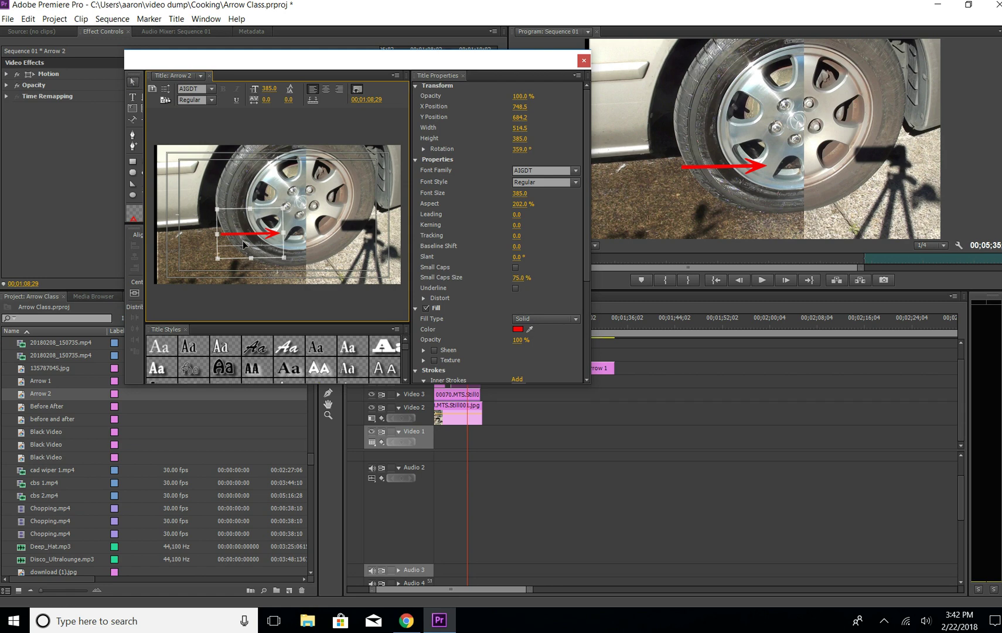
pyautogui.click(519, 148)
pyautogui.write('12')
pyautogui.press('Return')
pyautogui.moveTo(518, 149); pyautogui.dragTo(491, 149)
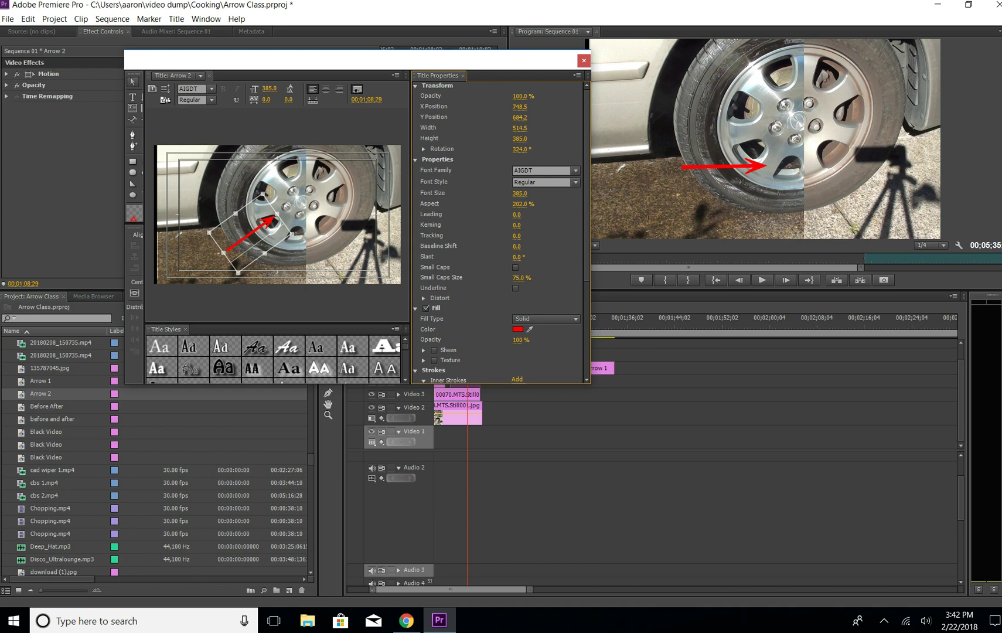
# Nudge the arrow up-right onto a lug nut and close the Titler.
pyautogui.click(133, 84)
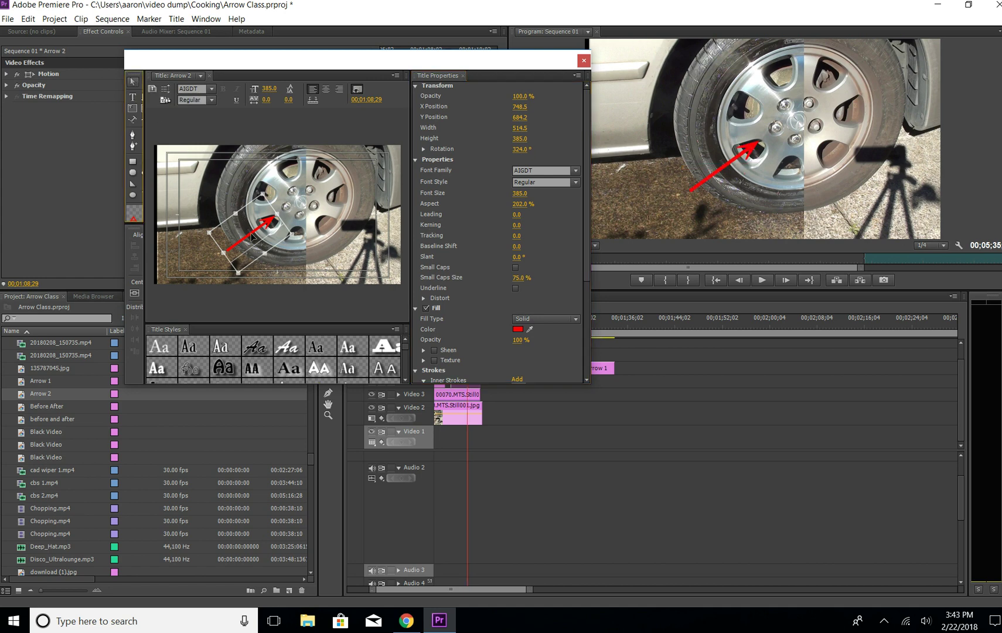
pyautogui.moveTo(253, 237); pyautogui.dragTo(259, 231)
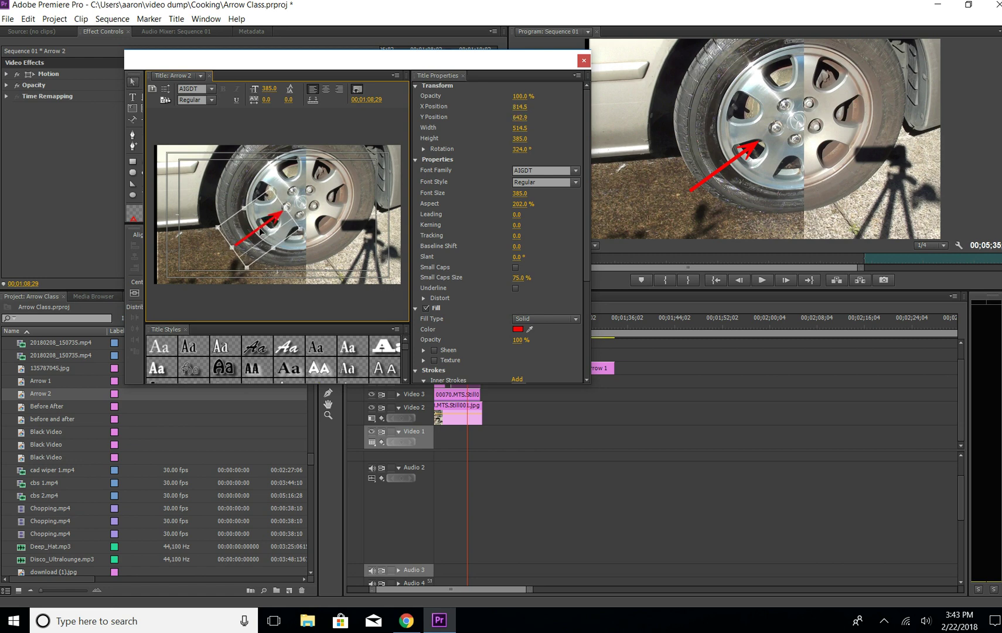
pyautogui.click(348, 310)
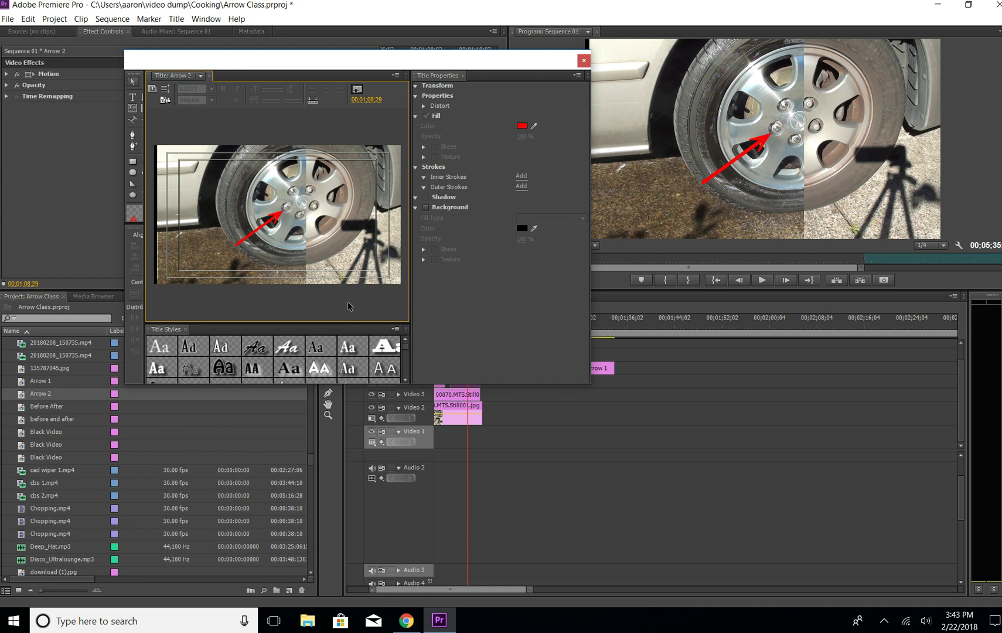
pyautogui.click(585, 61)
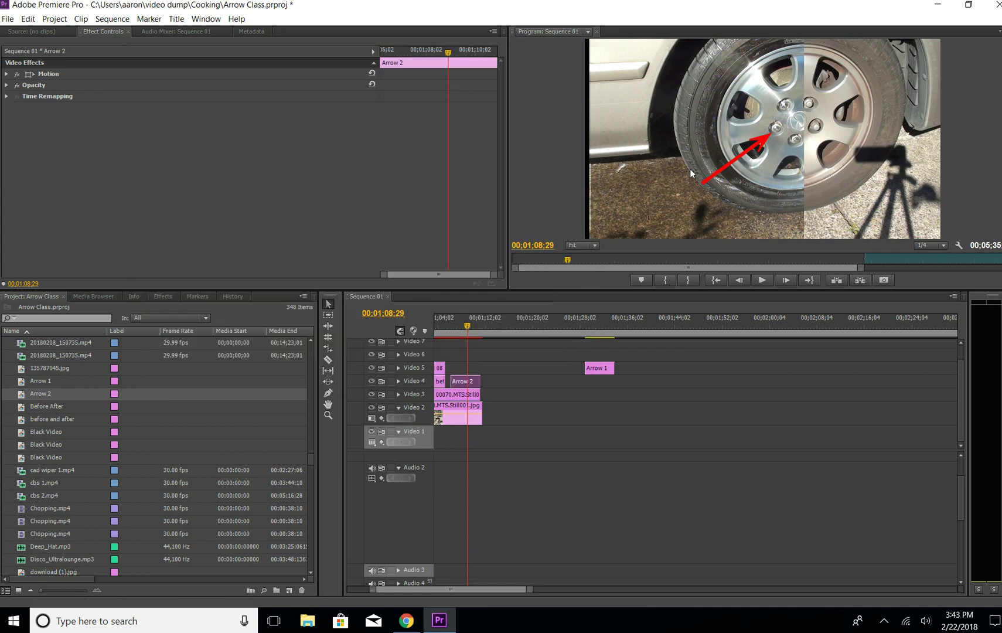